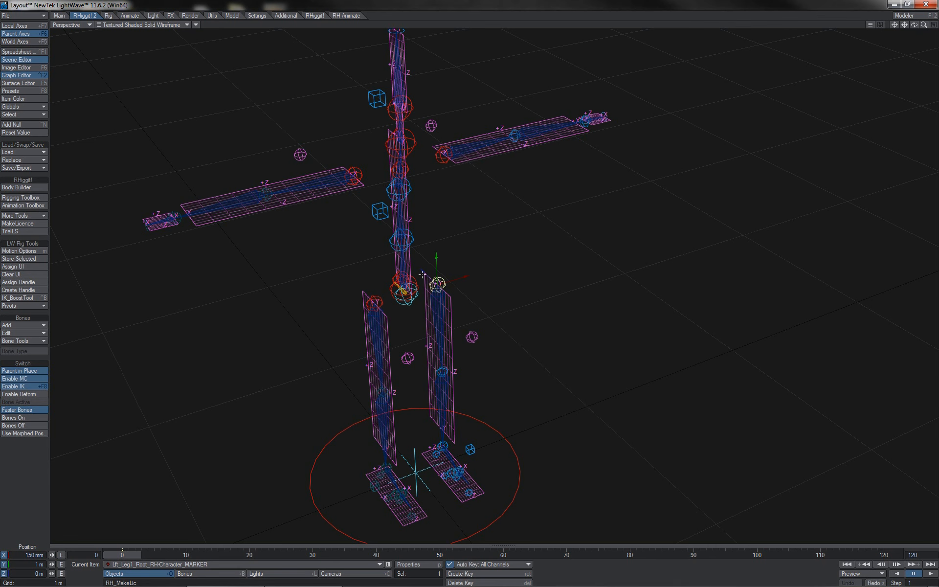
Step: Try rotating the Spine1 root marker's heading to about 24°, and undo the rotation
{"action": "left_click", "coordinate": [415, 279]}
{"action": "mouse_move", "coordinate": [434, 277]}
{"action": "left_mouse_down"}
{"action": "mouse_move", "coordinate": [409, 278]}
{"action": "mouse_move", "coordinate": [446, 277]}
{"action": "left_mouse_up"}
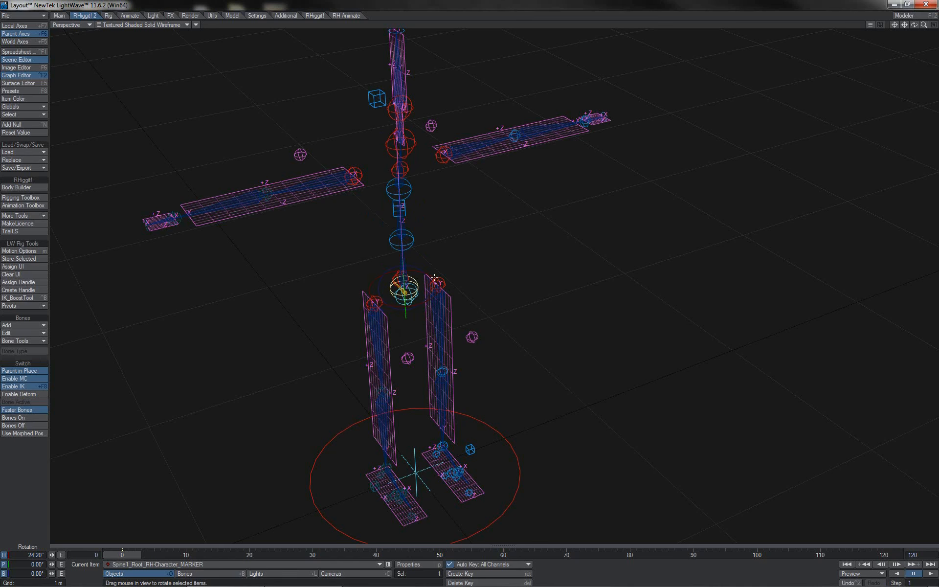
{"action": "key", "text": "ctrl+z"}
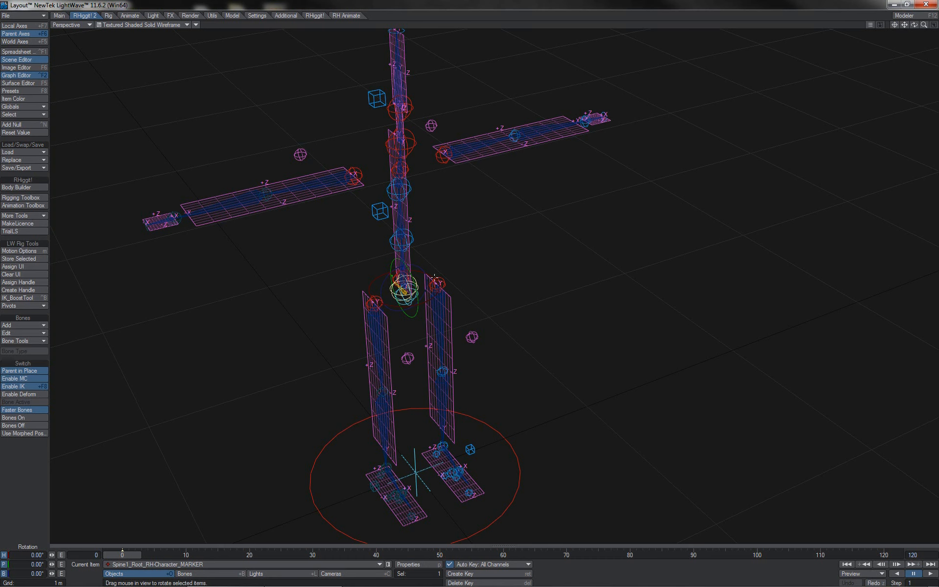
Step: Try rotating the Spine1 root marker's heading to about 45°, select the Spine1-2 marker above it, and undo the rotation
{"action": "left_click_drag", "start_coordinate": [434, 278], "coordinate": [469, 288]}
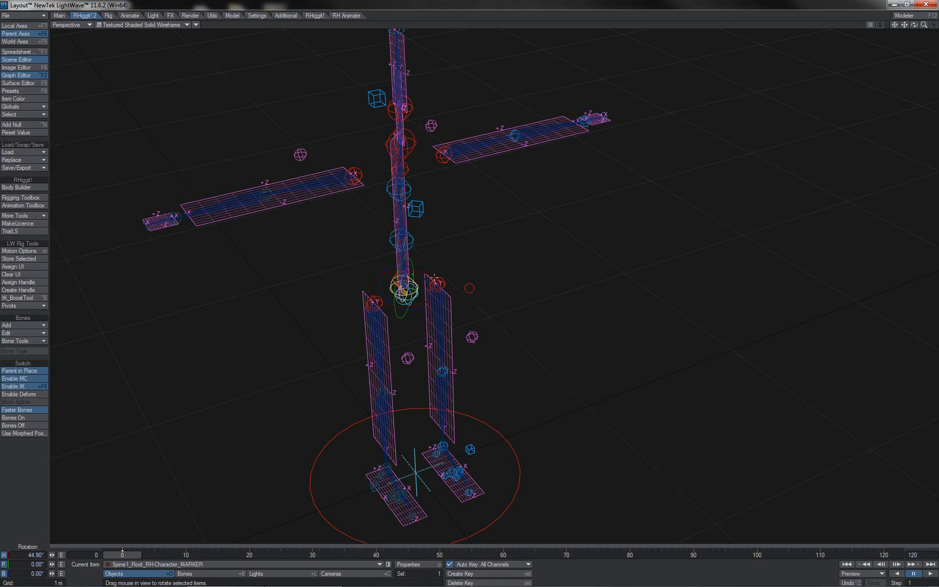
{"action": "left_click_drag", "start_coordinate": [914, 24], "coordinate": [758, 32]}
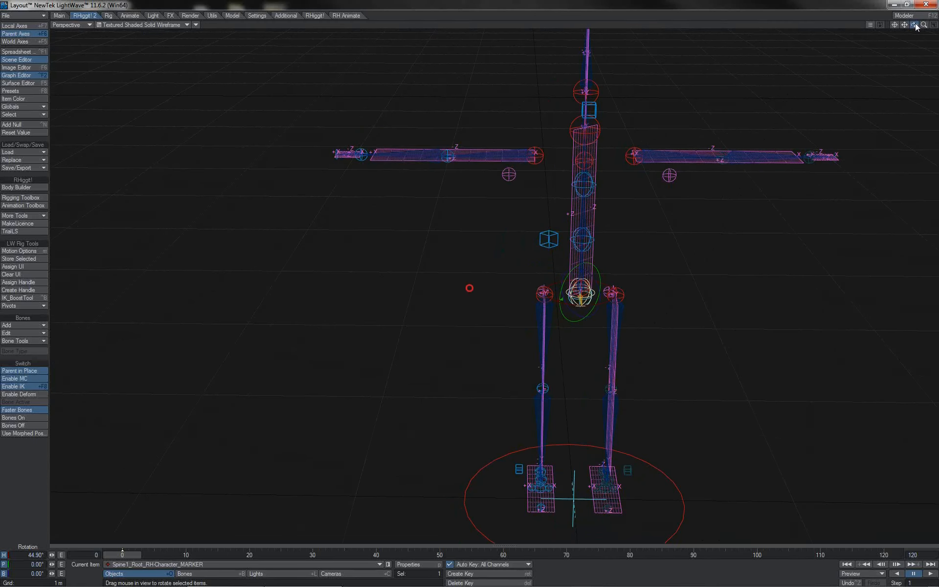
{"action": "key", "text": "Down"}
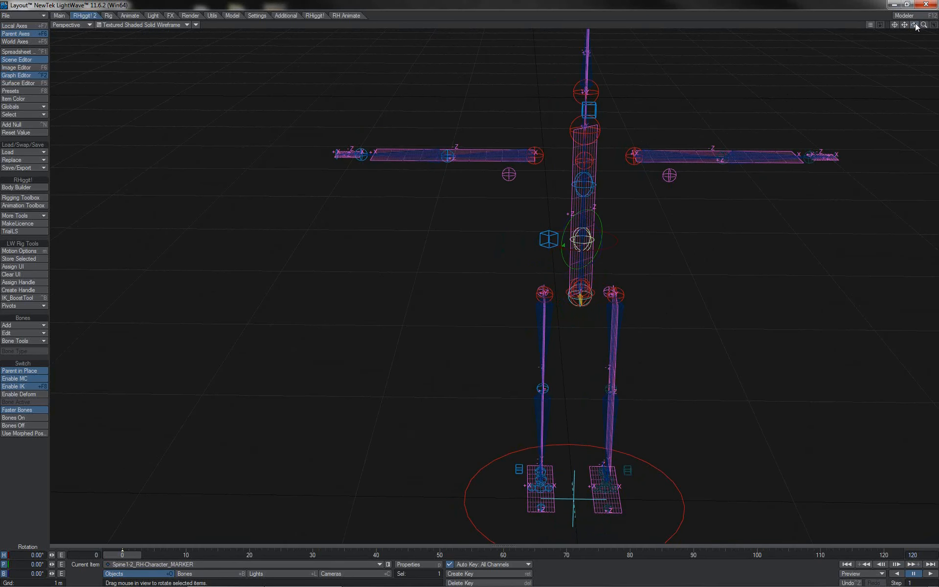
{"action": "left_click_drag", "start_coordinate": [916, 27], "coordinate": [779, 34]}
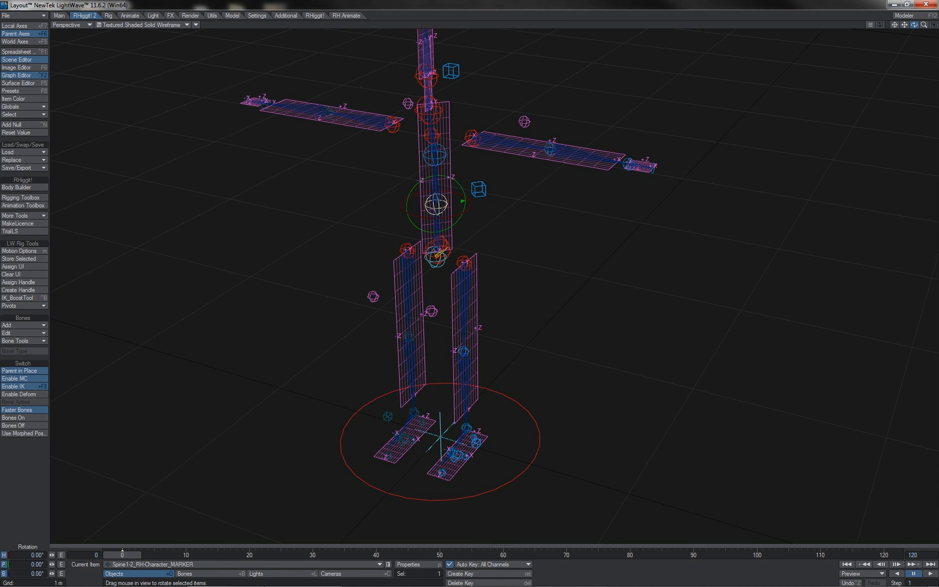
{"action": "key", "text": "ctrl+z"}
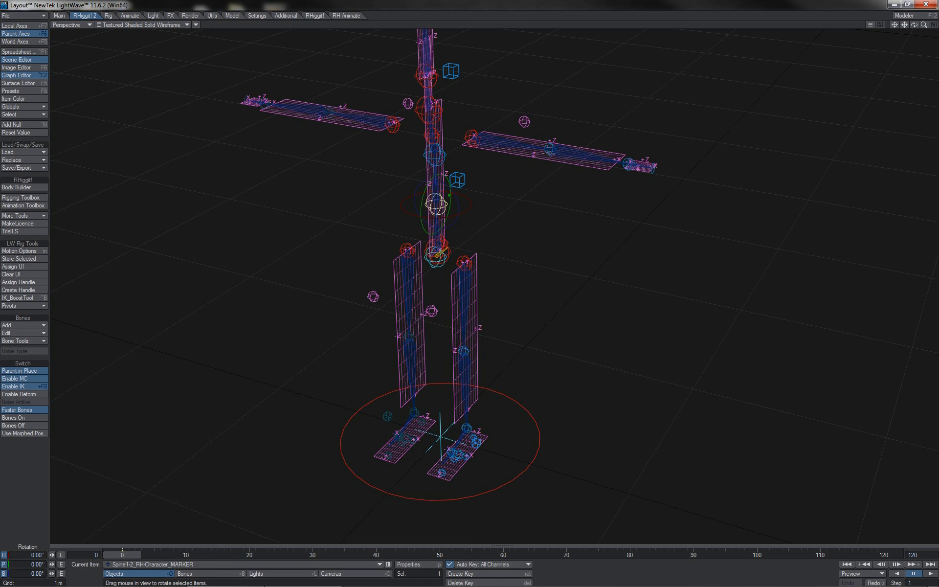
Step: Select the left leg's root marker and look through the leg and digit settings in the RHiggit Body Builder
{"action": "left_click", "coordinate": [463, 262]}
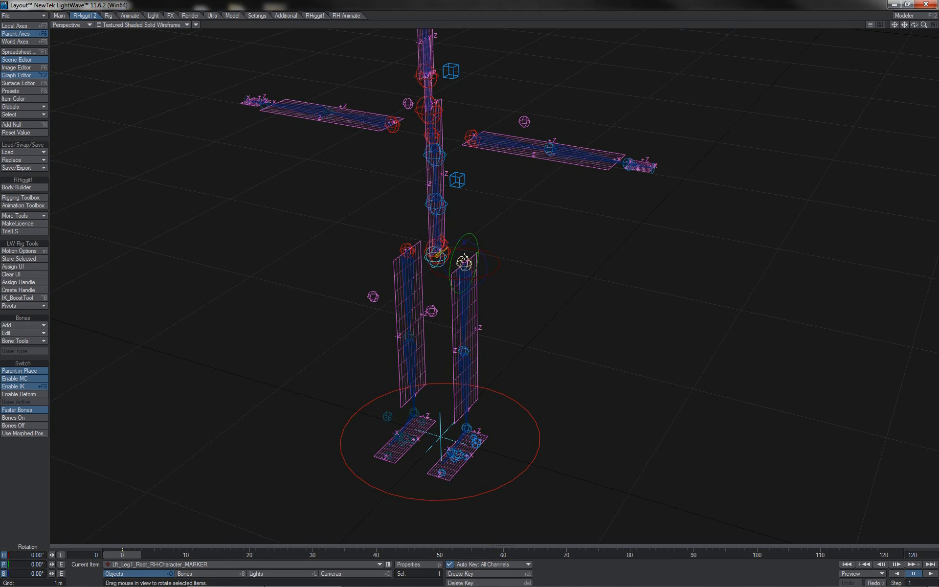
{"action": "scroll", "coordinate": [464, 255], "scroll_direction": "up", "scroll_amount": 3}
{"action": "left_click_drag", "start_coordinate": [914, 24], "coordinate": [841, 24]}
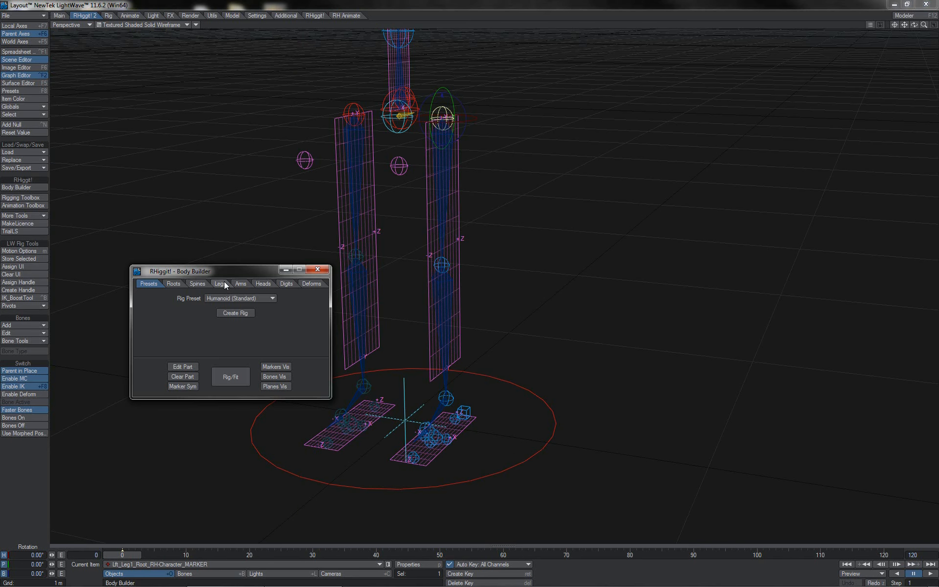
{"action": "left_click", "coordinate": [220, 283]}
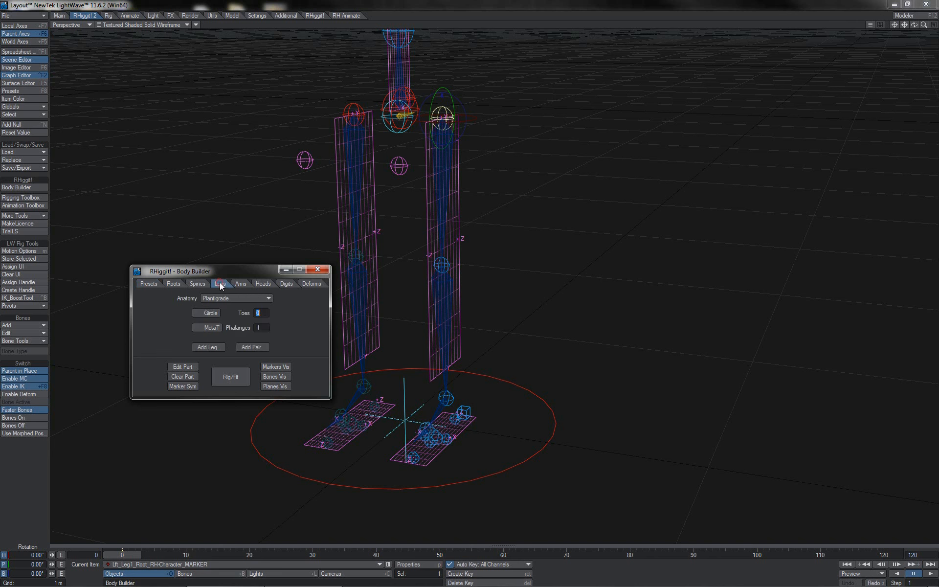
{"action": "left_click", "coordinate": [286, 286]}
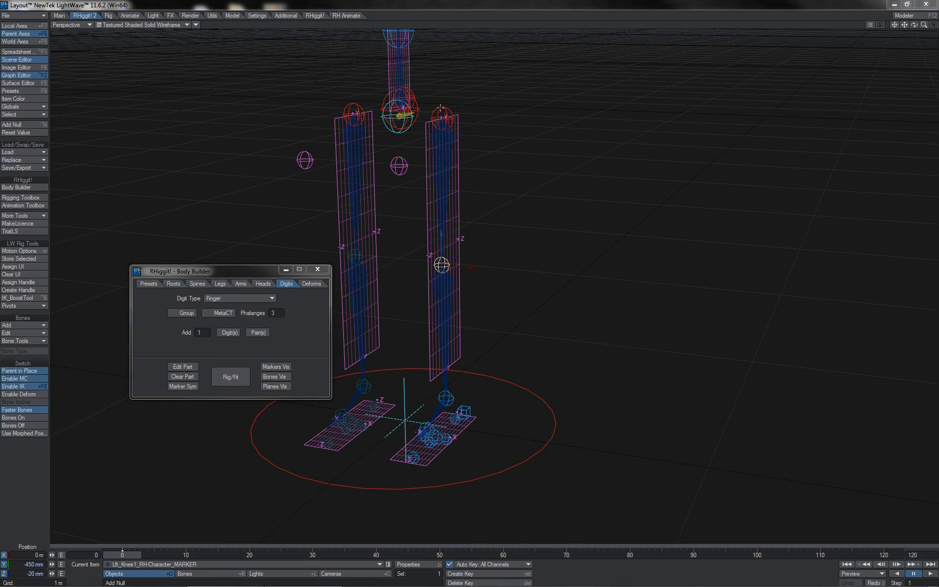
Step: Select the left leg's root and ankle markers together and examine their alignment in the Back view
{"action": "left_click", "coordinate": [440, 107]}
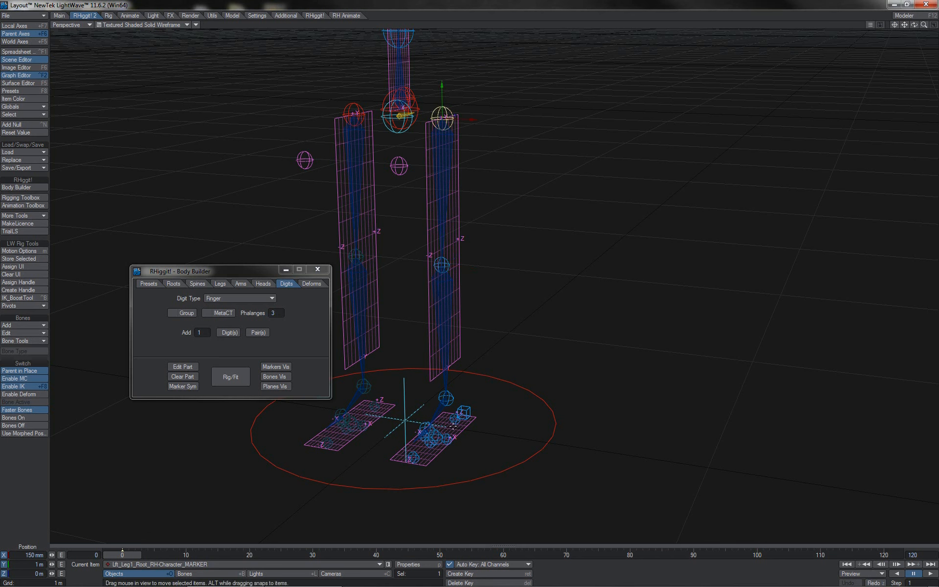
{"action": "left_click", "coordinate": [455, 399]}
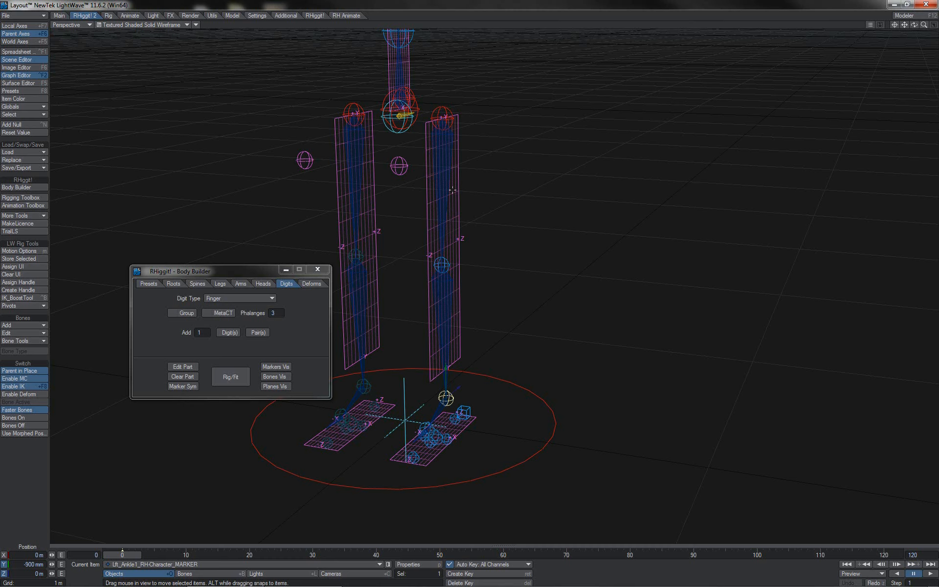
{"action": "left_click", "coordinate": [440, 116], "text": "shift"}
{"action": "key", "text": "KP_1"}
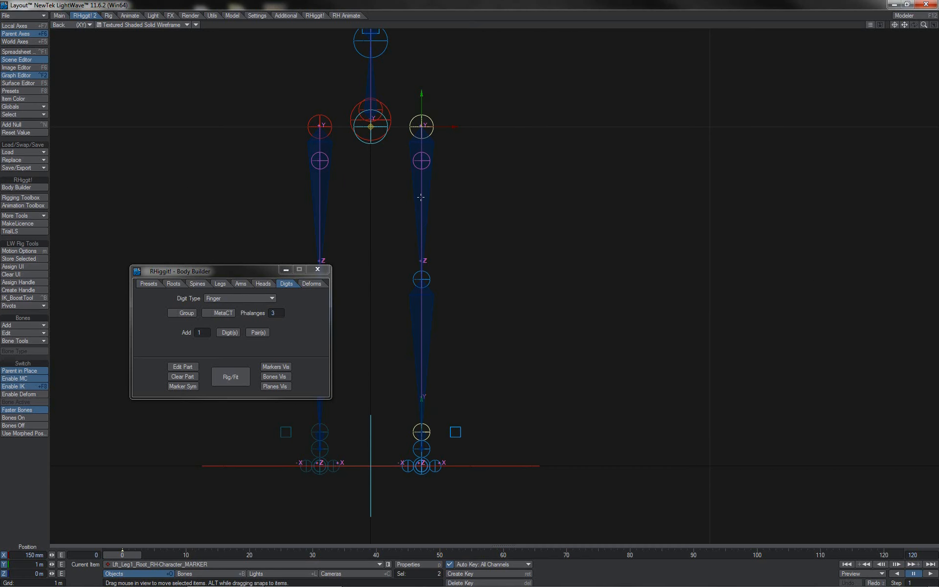
Step: Try moving the left ankle marker with the coordinate system set to World axes, and undo the move
{"action": "left_click", "coordinate": [428, 429]}
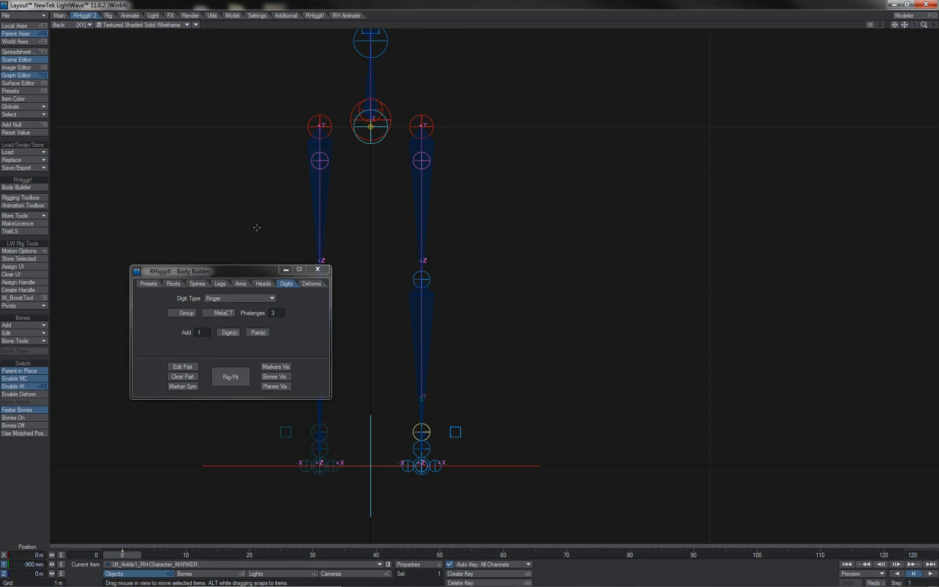
{"action": "left_click", "coordinate": [42, 43]}
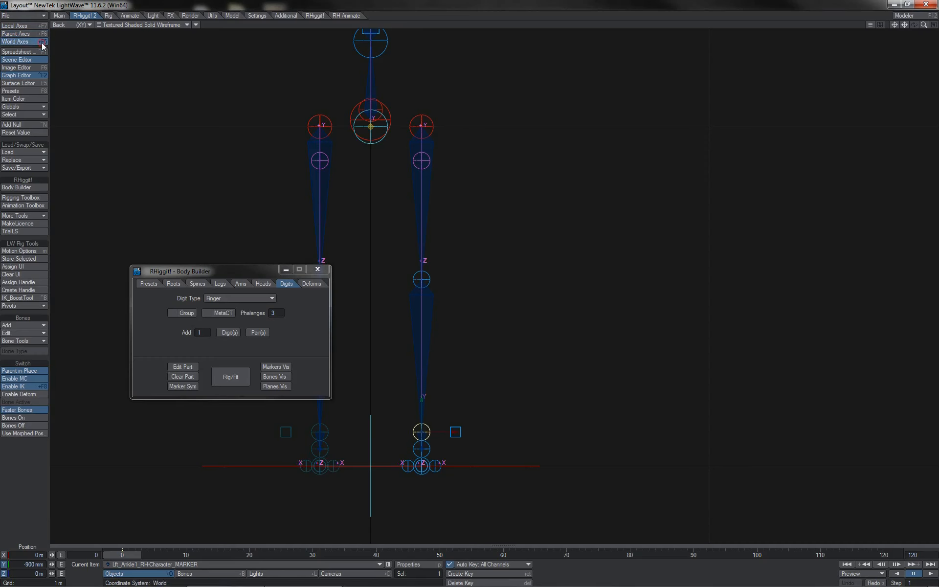
{"action": "mouse_move", "coordinate": [518, 381]}
{"action": "left_mouse_down"}
{"action": "mouse_move", "coordinate": [517, 312]}
{"action": "mouse_move", "coordinate": [518, 525]}
{"action": "mouse_move", "coordinate": [517, 333]}
{"action": "mouse_move", "coordinate": [518, 390]}
{"action": "left_mouse_up"}
{"action": "key", "text": "ctrl+z"}
Step: Move the left knee marker outward along X, away from the leg's straight line
{"action": "left_click", "coordinate": [429, 279]}
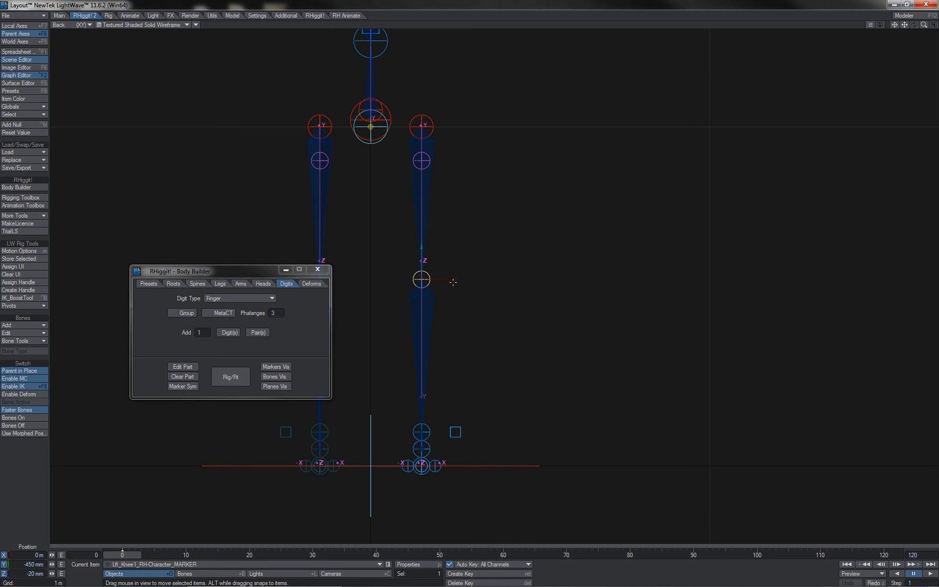
{"action": "mouse_move", "coordinate": [453, 283]}
{"action": "left_mouse_down"}
{"action": "mouse_move", "coordinate": [482, 283]}
{"action": "mouse_move", "coordinate": [429, 282]}
{"action": "mouse_move", "coordinate": [482, 282]}
{"action": "left_mouse_up"}
{"action": "left_click", "coordinate": [451, 317]}
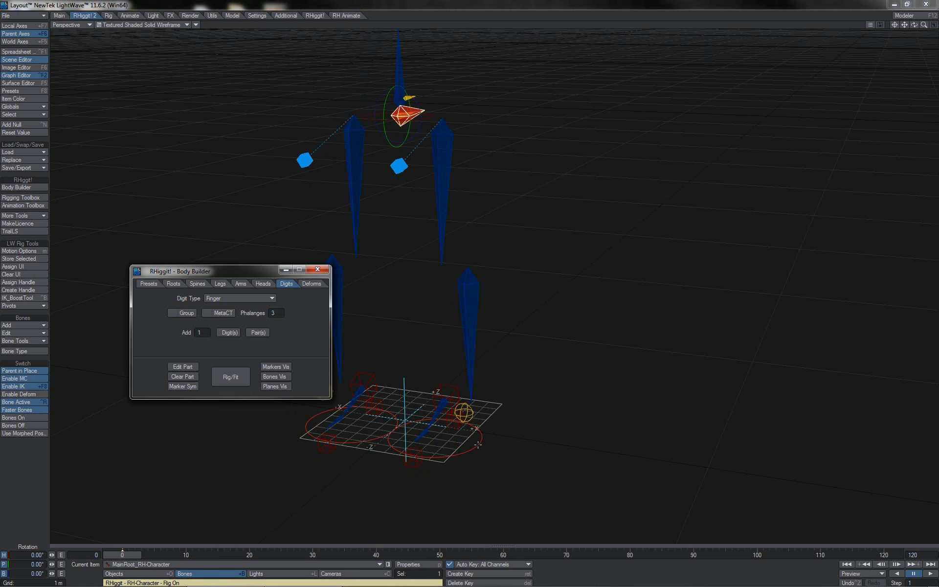
Step: Try raising the left foot's IK goal to about 578 mm on Y, and undo the move
{"action": "left_click", "coordinate": [478, 445]}
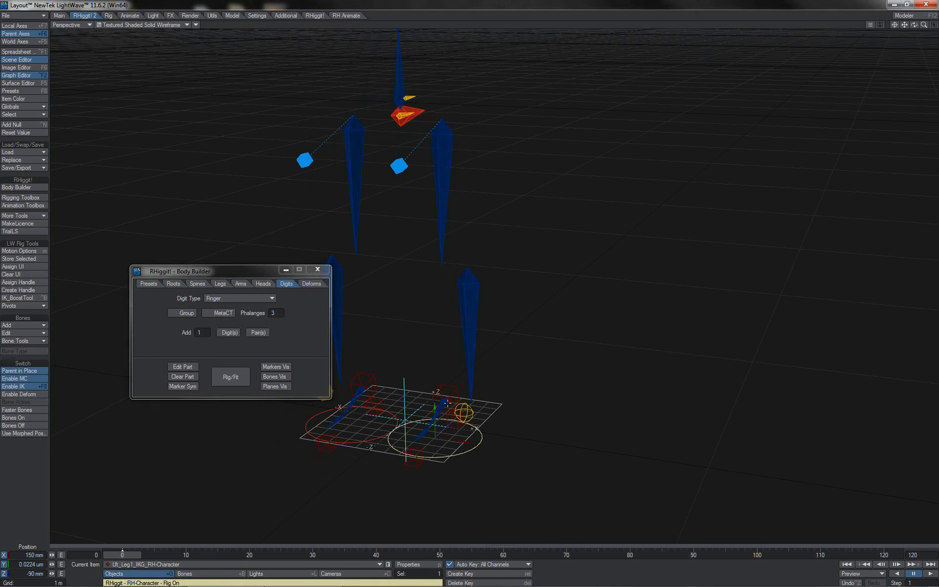
{"action": "left_click_drag", "start_coordinate": [435, 407], "coordinate": [435, 232]}
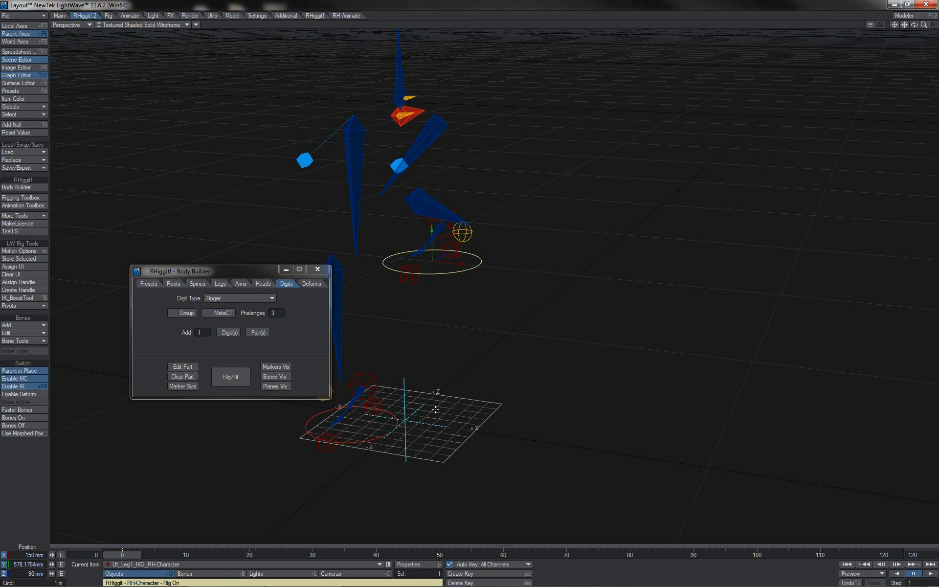
{"action": "key", "text": "ctrl+z"}
Step: Select the left lower-leg bone, and test the leg's IK bend by moving the left foot's goal in the Right view
{"action": "left_click", "coordinate": [470, 285]}
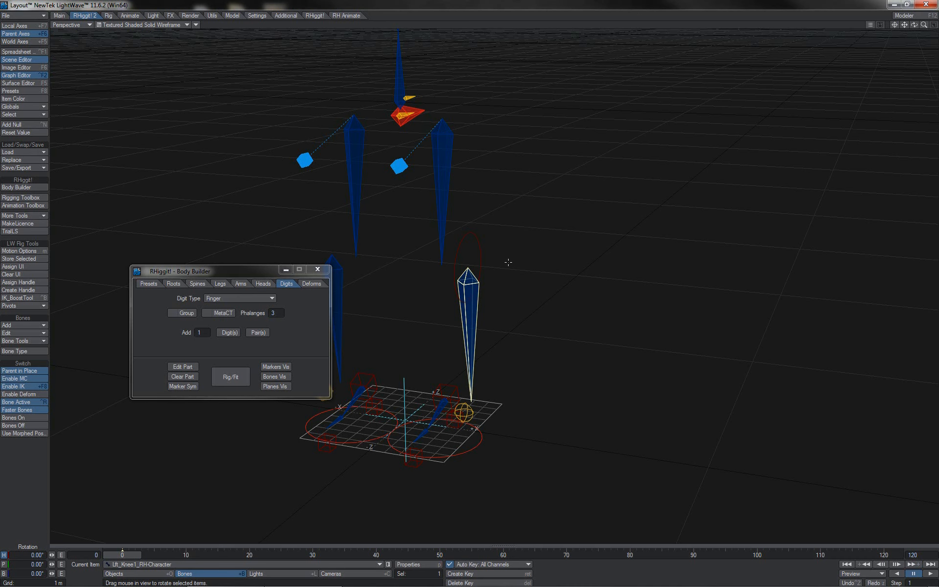
{"action": "key", "text": "1"}
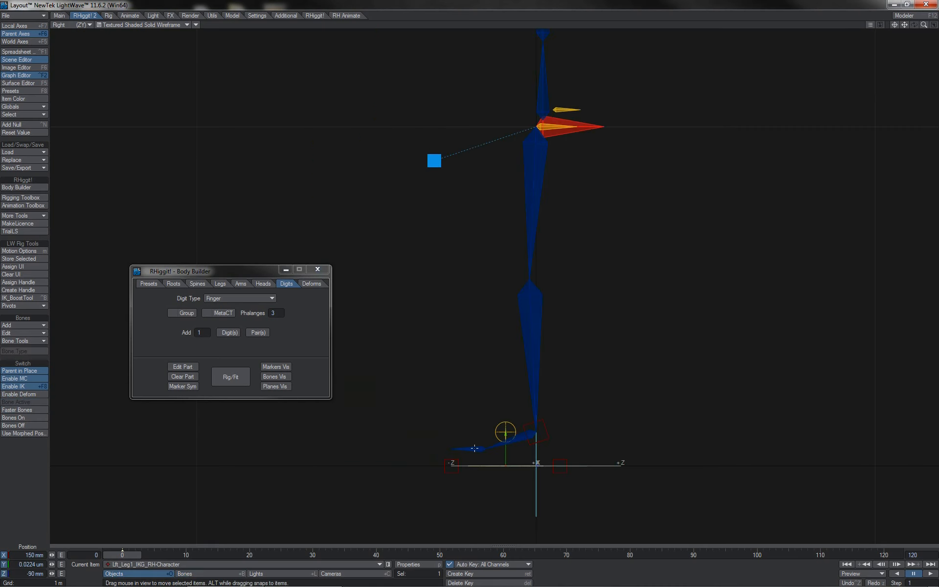
{"action": "left_click_drag", "start_coordinate": [607, 410], "coordinate": [581, 336]}
{"action": "left_click_drag", "start_coordinate": [479, 357], "coordinate": [480, 318]}
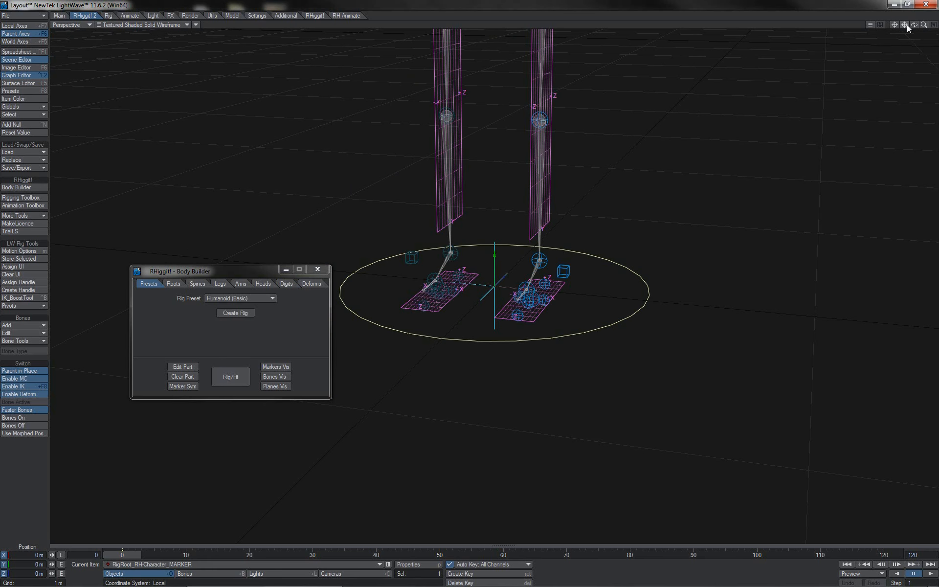
Step: Move the left knee marker outward to about 118 mm on X and activate the Humanoid (Basic) rig with Rig/Fit
{"action": "left_click", "coordinate": [906, 24]}
{"action": "left_click_drag", "start_coordinate": [906, 24], "coordinate": [907, 142]}
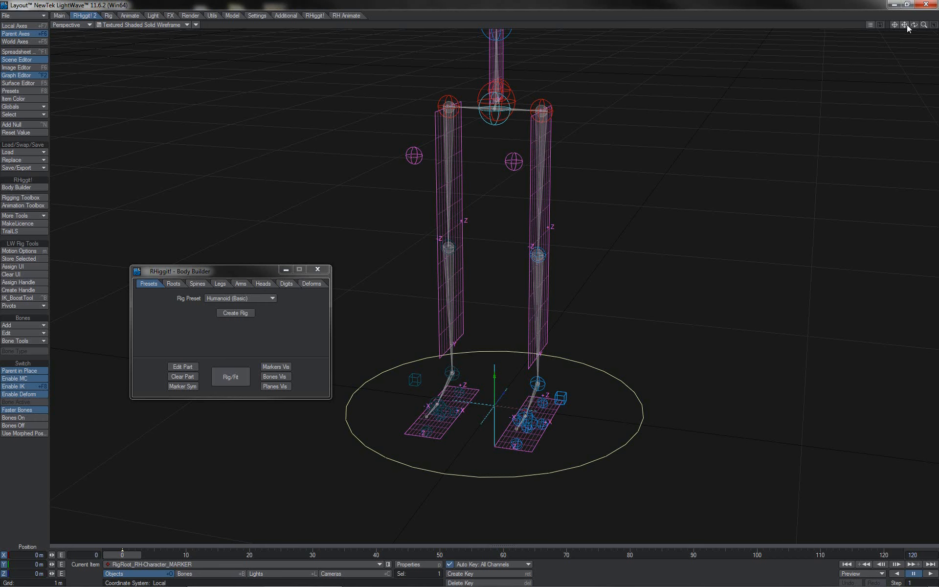
{"action": "left_click", "coordinate": [565, 257]}
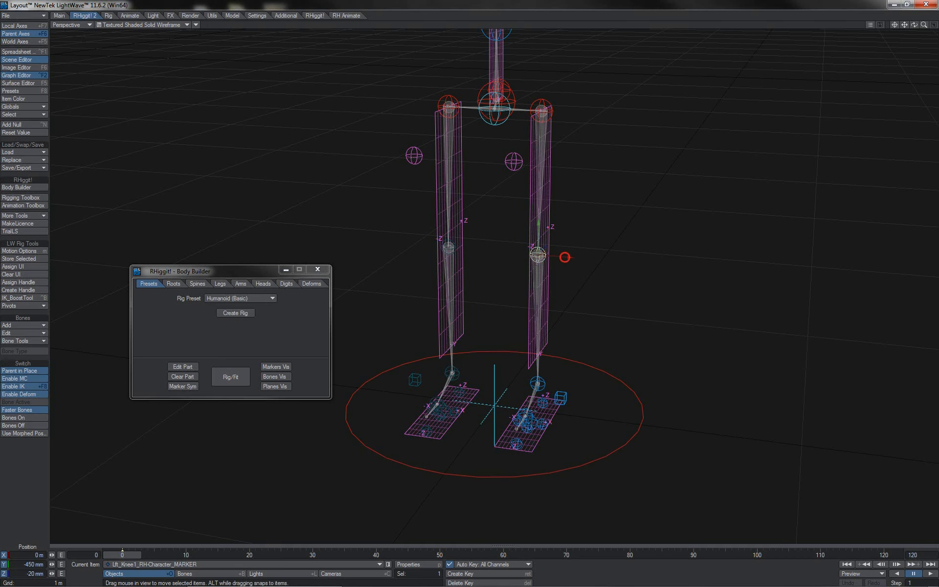
{"action": "left_click_drag", "start_coordinate": [565, 257], "coordinate": [600, 258]}
{"action": "key", "text": "ctrl+z"}
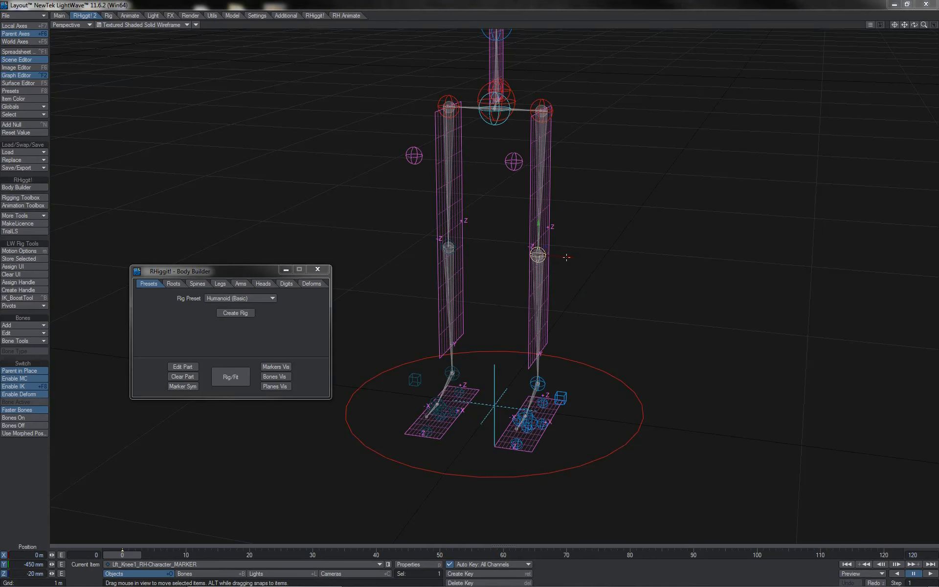
{"action": "left_click_drag", "start_coordinate": [567, 257], "coordinate": [602, 258]}
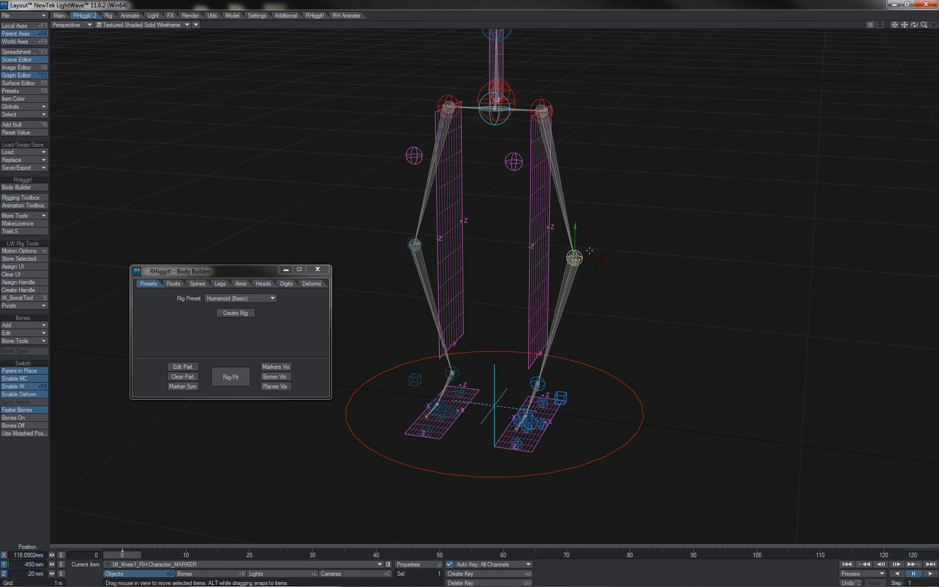
{"action": "left_click", "coordinate": [234, 377]}
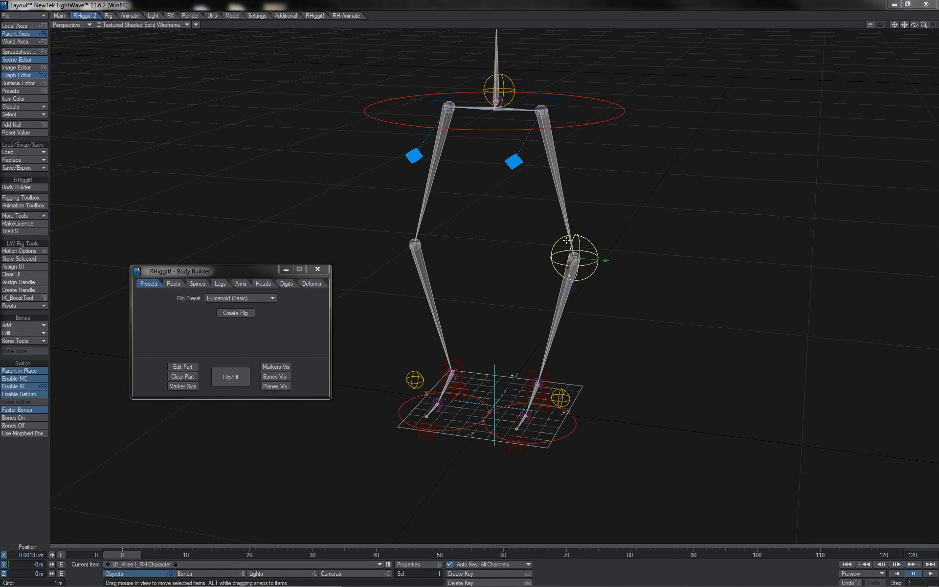
Step: Select the left foot's IK goal and raise it to test the leg's bend
{"action": "key", "text": "y"}
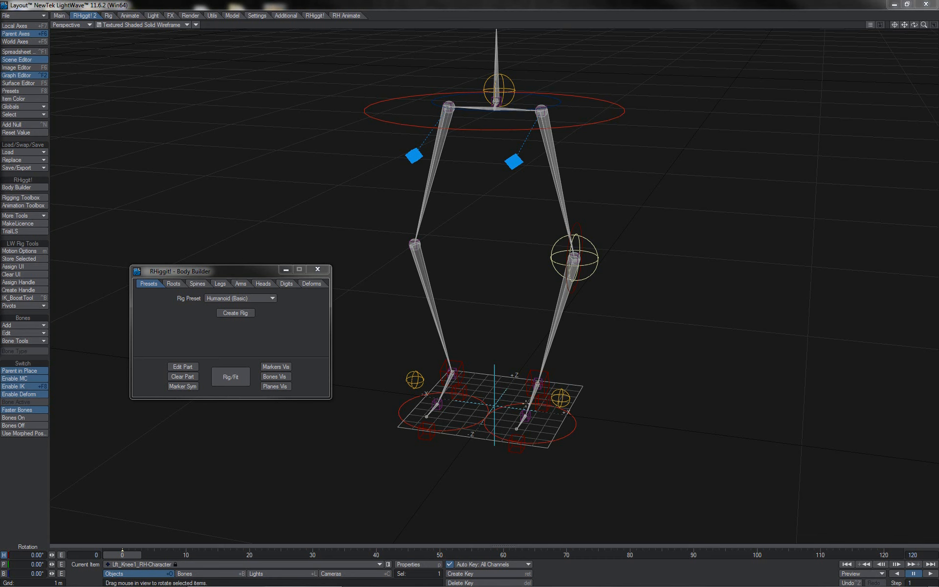
{"action": "left_click", "coordinate": [578, 429]}
{"action": "key", "text": "t"}
{"action": "left_click_drag", "start_coordinate": [578, 428], "coordinate": [578, 324]}
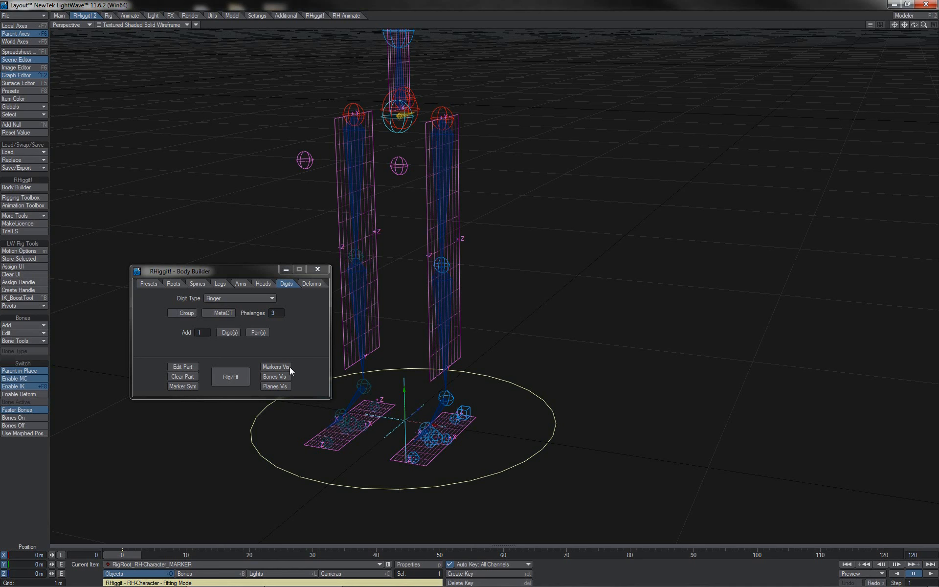
Step: Try moving the left knee marker along Z to about -123 mm, and undo the move
{"action": "left_click", "coordinate": [245, 384]}
{"action": "left_click", "coordinate": [497, 264]}
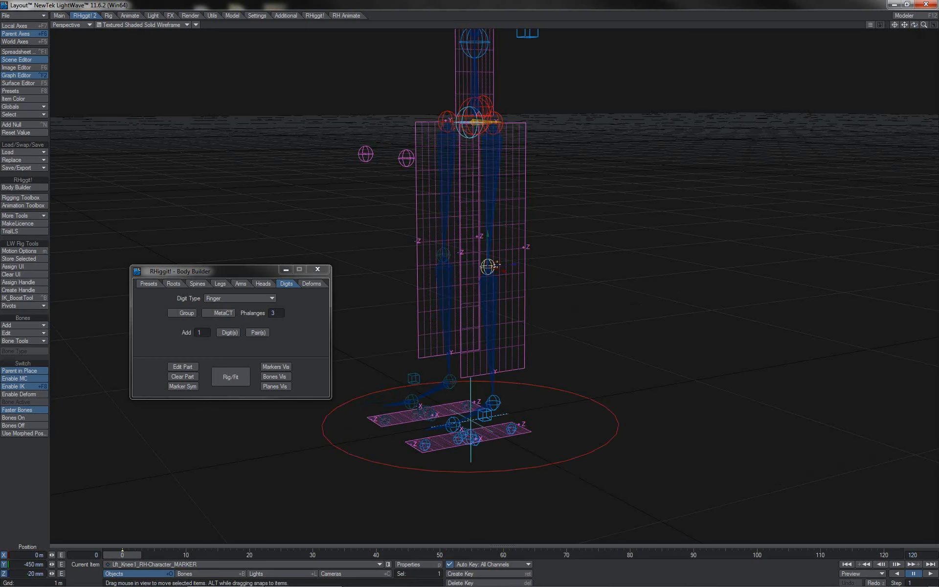
{"action": "left_click_drag", "start_coordinate": [516, 264], "coordinate": [488, 268]}
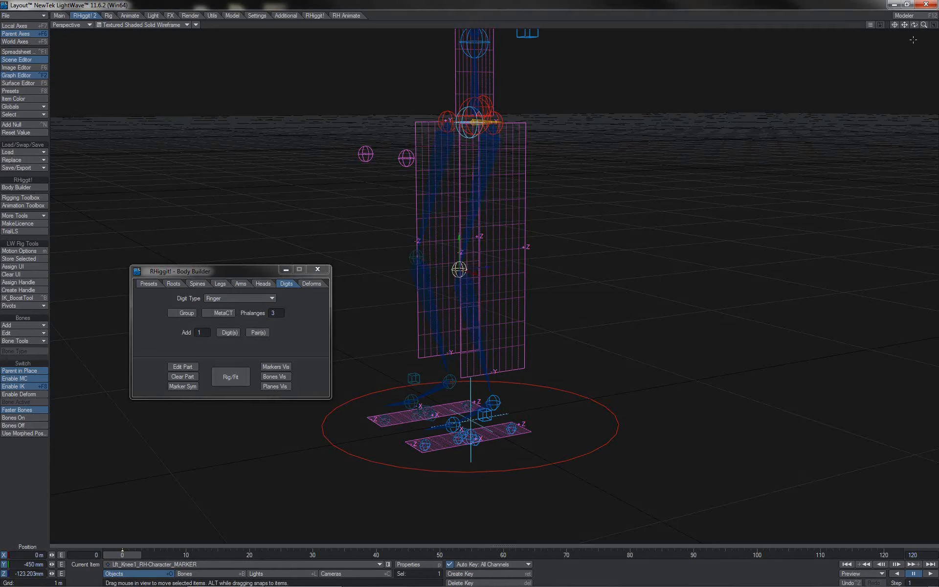
{"action": "key", "text": "ctrl+z"}
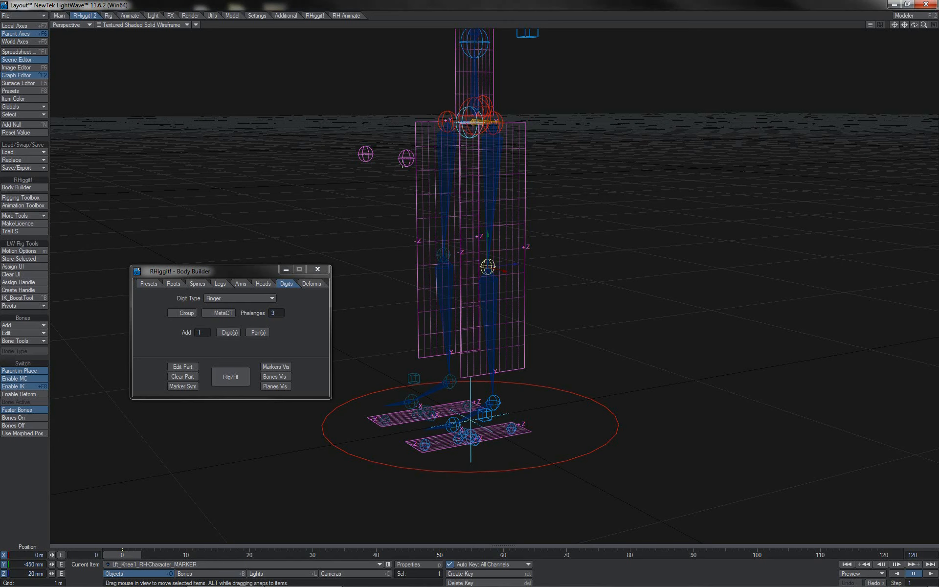
Step: Rotate the left leg's root marker heading to about -182°, turning the foot the opposite way
{"action": "left_click", "coordinate": [505, 114]}
{"action": "key", "text": "y"}
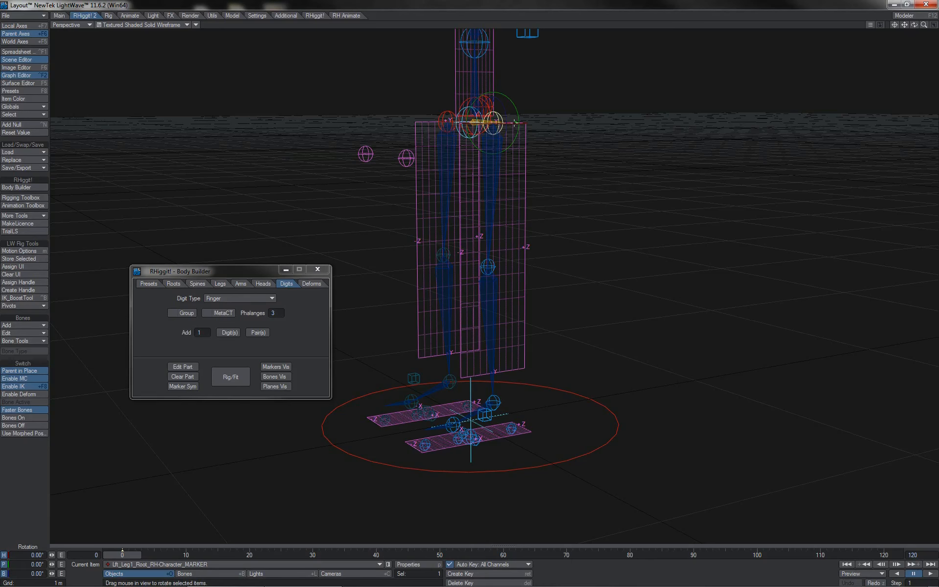
{"action": "left_click_drag", "start_coordinate": [527, 125], "coordinate": [396, 128]}
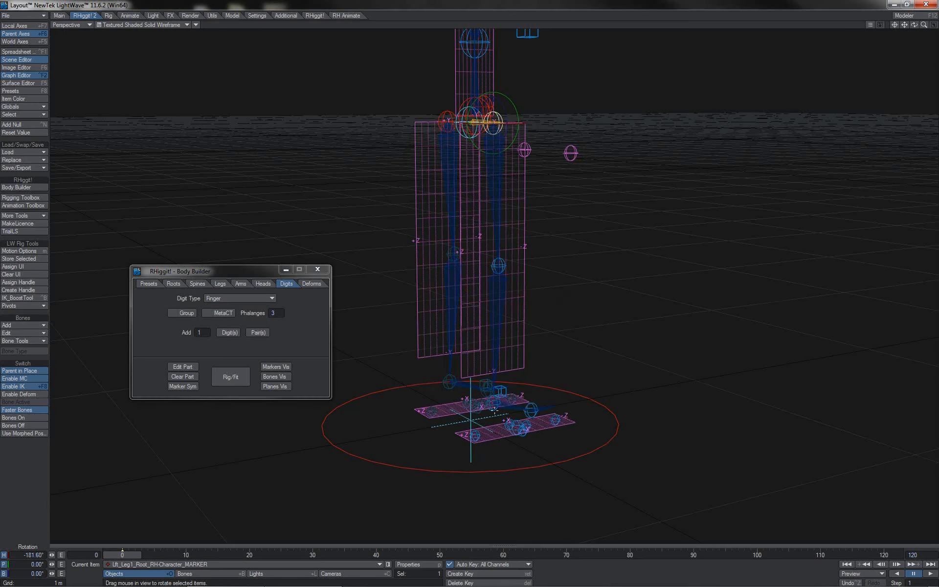
Step: Select the left ankle marker and rotate its heading to about 183° so the foot points the other way
{"action": "left_click", "coordinate": [494, 410]}
{"action": "left_click_drag", "start_coordinate": [524, 406], "coordinate": [652, 406]}
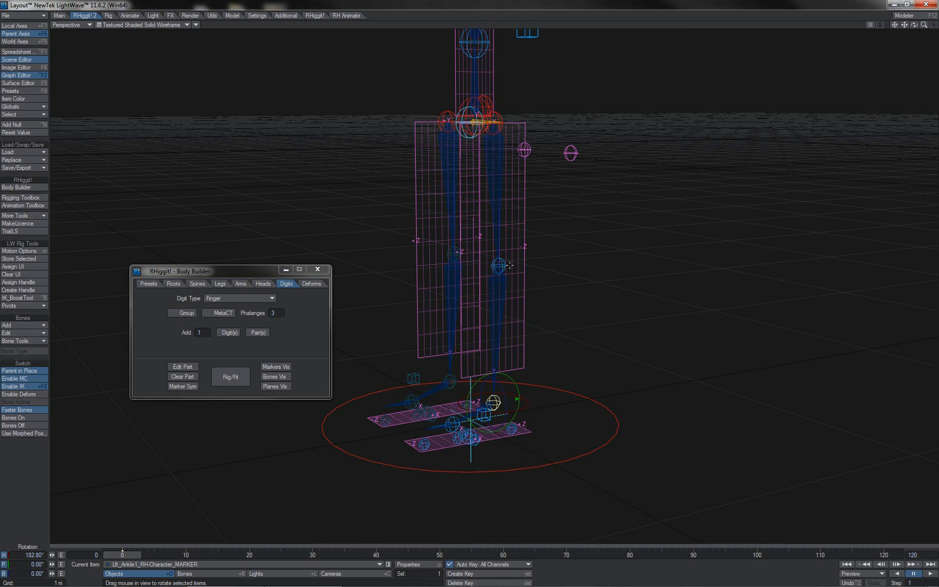
Step: Move the left knee marker along Z to about -133 mm and activate the rig with Rig/Fit
{"action": "left_click", "coordinate": [509, 265]}
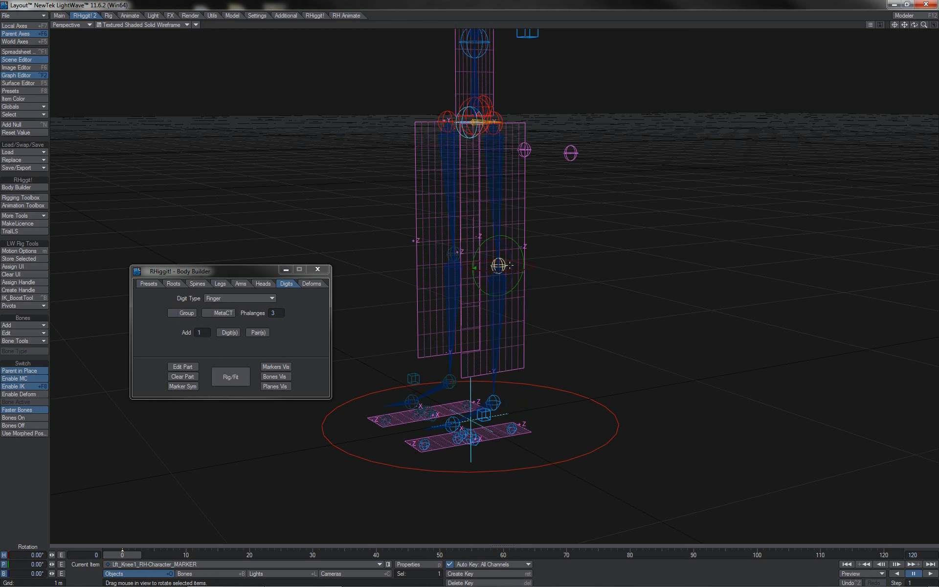
{"action": "key", "text": "t"}
{"action": "left_click_drag", "start_coordinate": [492, 265], "coordinate": [470, 274]}
{"action": "left_click", "coordinate": [233, 377]}
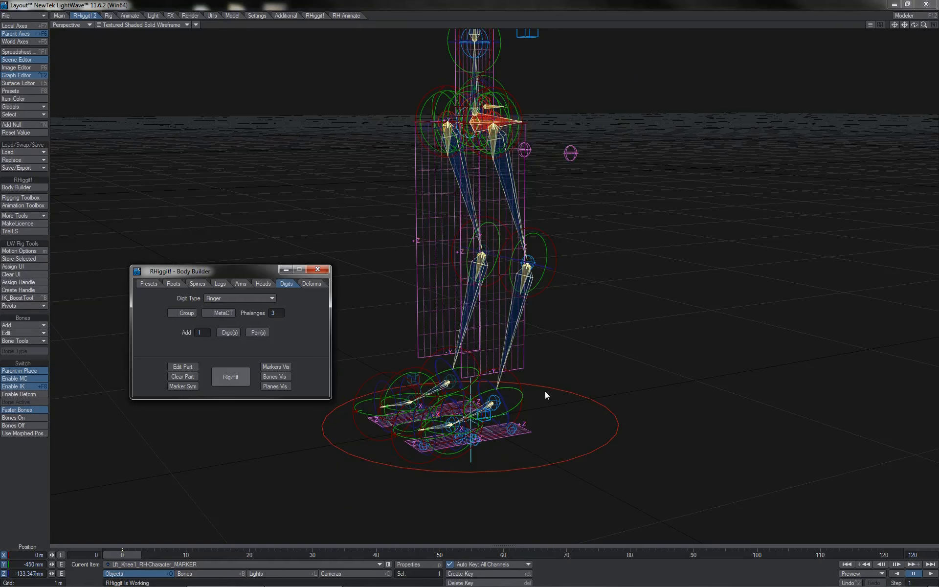
Step: Raise the left leg's IK goal to about 177 mm on Y to test the knee's bend, and undo the move
{"action": "left_click_drag", "start_coordinate": [470, 420], "coordinate": [470, 384]}
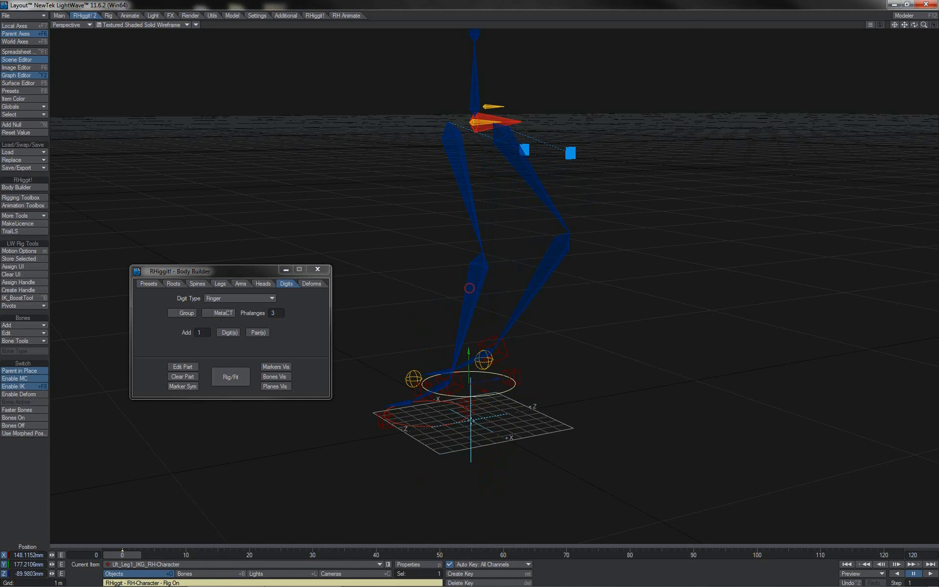
{"action": "key", "text": "ctrl+z"}
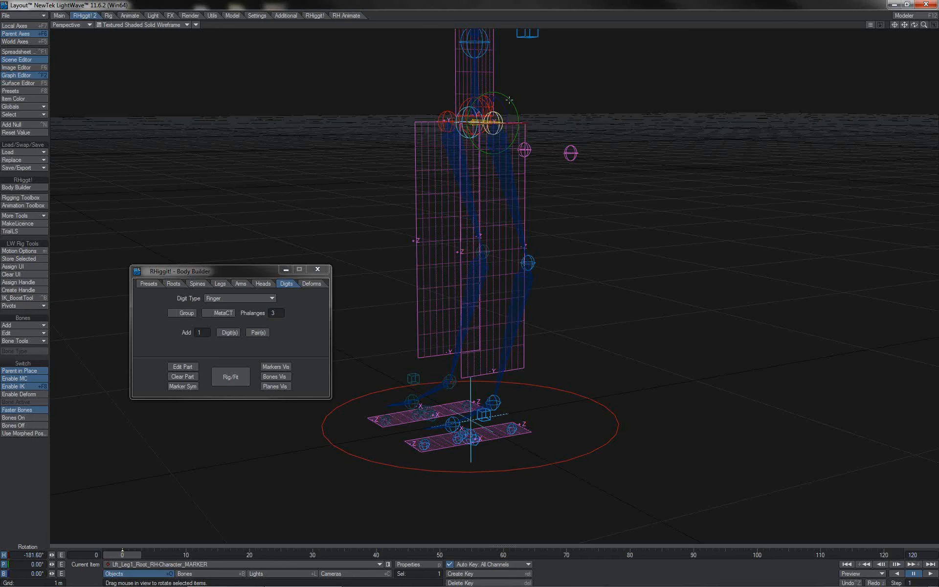
Step: Try pitching the left leg's root marker to about -26.5°, and undo the rotation
{"action": "mouse_move", "coordinate": [509, 100]}
{"action": "left_mouse_down"}
{"action": "mouse_move", "coordinate": [509, 129]}
{"action": "mouse_move", "coordinate": [398, 342]}
{"action": "left_mouse_up"}
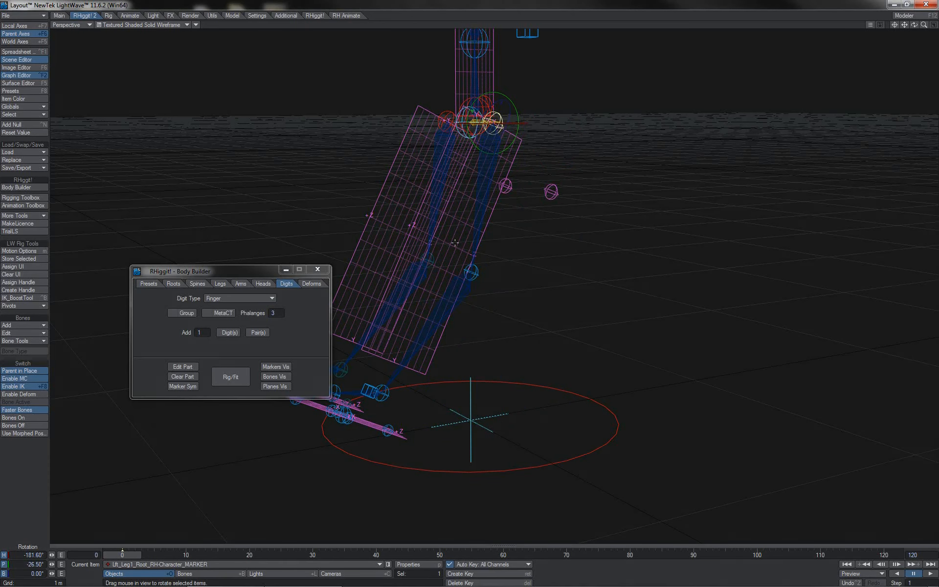
{"action": "key", "text": "ctrl+z"}
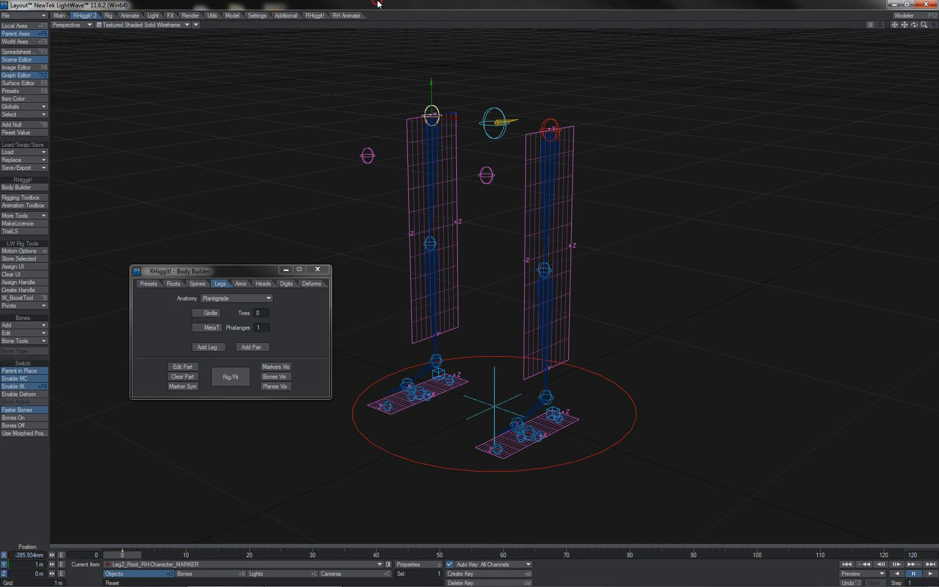
Step: Rotate the second leg's root marker to a pitch of about 91.7° so its plane lies horizontal
{"action": "key", "text": "y"}
{"action": "left_click_drag", "start_coordinate": [436, 83], "coordinate": [453, 119]}
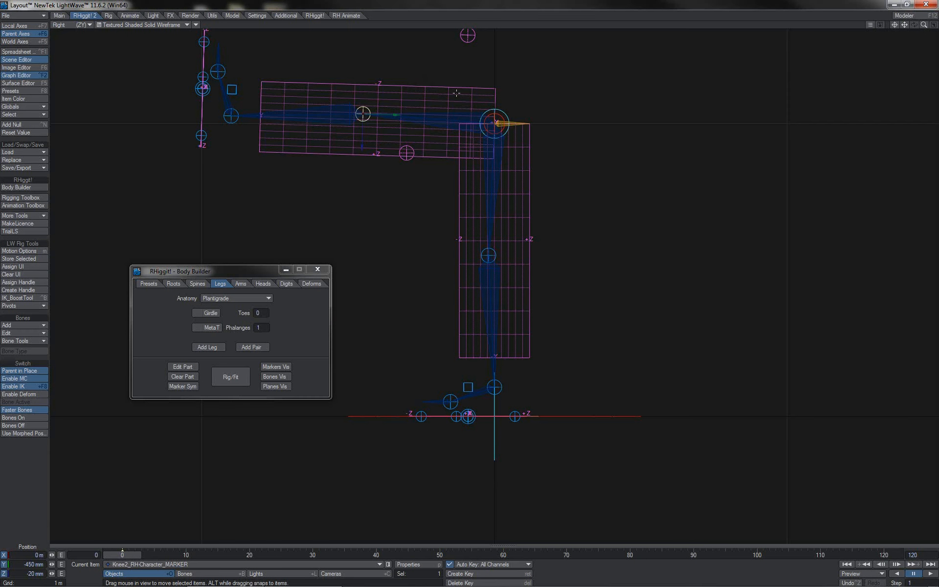
Step: In the side view, move the second leg's knee and ankle markers back below the hip and rotate the ankle marker to level the foot
{"action": "mouse_move", "coordinate": [456, 93]}
{"action": "left_mouse_down"}
{"action": "mouse_move", "coordinate": [545, 221]}
{"action": "mouse_move", "coordinate": [569, 230]}
{"action": "left_mouse_up"}
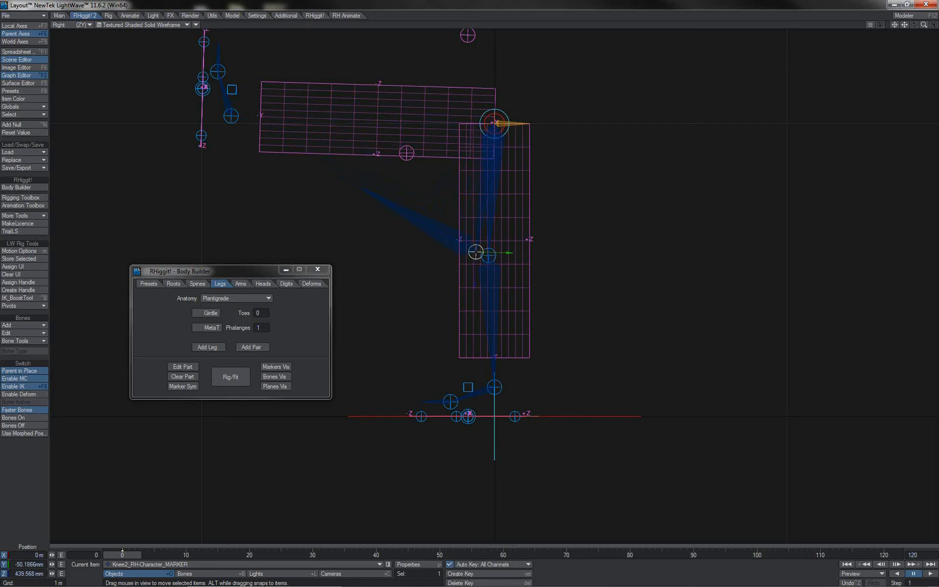
{"action": "left_click", "coordinate": [231, 116]}
{"action": "mouse_move", "coordinate": [231, 116]}
{"action": "left_mouse_down"}
{"action": "mouse_move", "coordinate": [350, 297]}
{"action": "mouse_move", "coordinate": [469, 388]}
{"action": "mouse_move", "coordinate": [491, 389]}
{"action": "mouse_move", "coordinate": [512, 348]}
{"action": "mouse_move", "coordinate": [512, 294]}
{"action": "left_mouse_up"}
{"action": "key", "text": "y"}
{"action": "left_click_drag", "start_coordinate": [513, 369], "coordinate": [512, 373]}
Step: Activate the rig with Rig/Fit and move the main root bone to test how both legs bend
{"action": "left_click", "coordinate": [235, 377]}
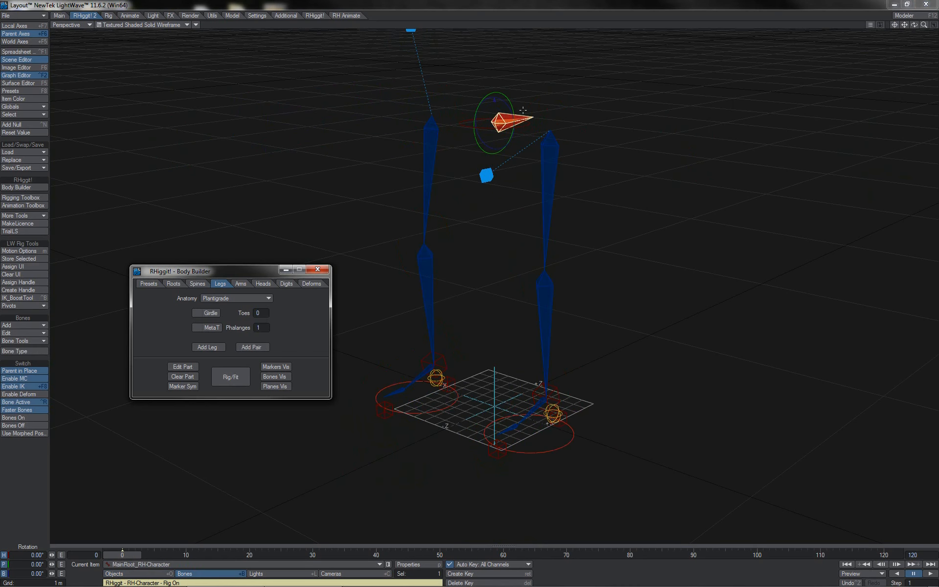
{"action": "key", "text": "t"}
{"action": "mouse_move", "coordinate": [496, 92]}
{"action": "left_mouse_down"}
{"action": "mouse_move", "coordinate": [496, 237]}
{"action": "mouse_move", "coordinate": [496, 5]}
{"action": "mouse_move", "coordinate": [496, 264]}
{"action": "mouse_move", "coordinate": [497, 92]}
{"action": "left_mouse_up"}
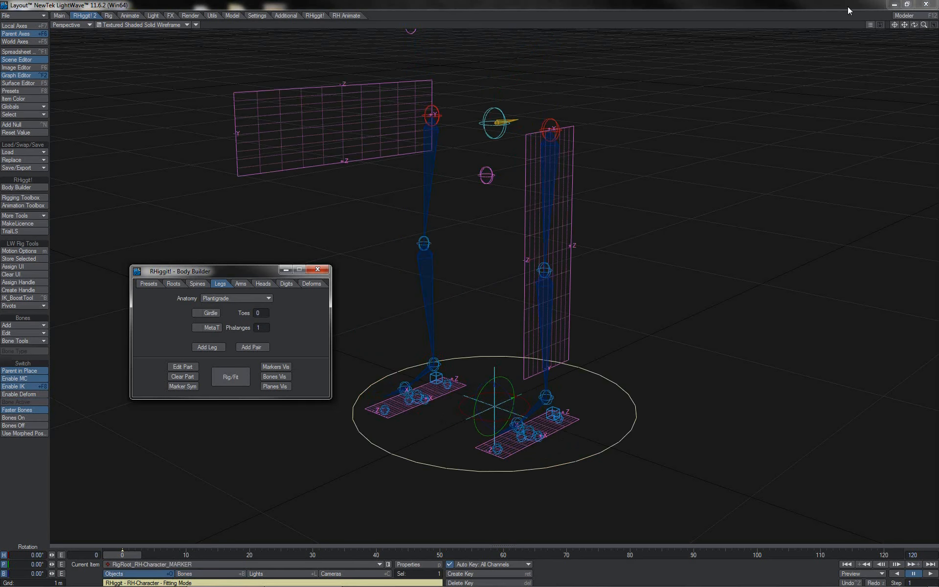
Step: Select the root marker of the leg whose plane lies horizontal
{"action": "mouse_move", "coordinate": [914, 25]}
{"action": "left_mouse_down"}
{"action": "mouse_move", "coordinate": [891, 37]}
{"action": "mouse_move", "coordinate": [882, 87]}
{"action": "mouse_move", "coordinate": [898, 85]}
{"action": "mouse_move", "coordinate": [915, 26]}
{"action": "left_mouse_up"}
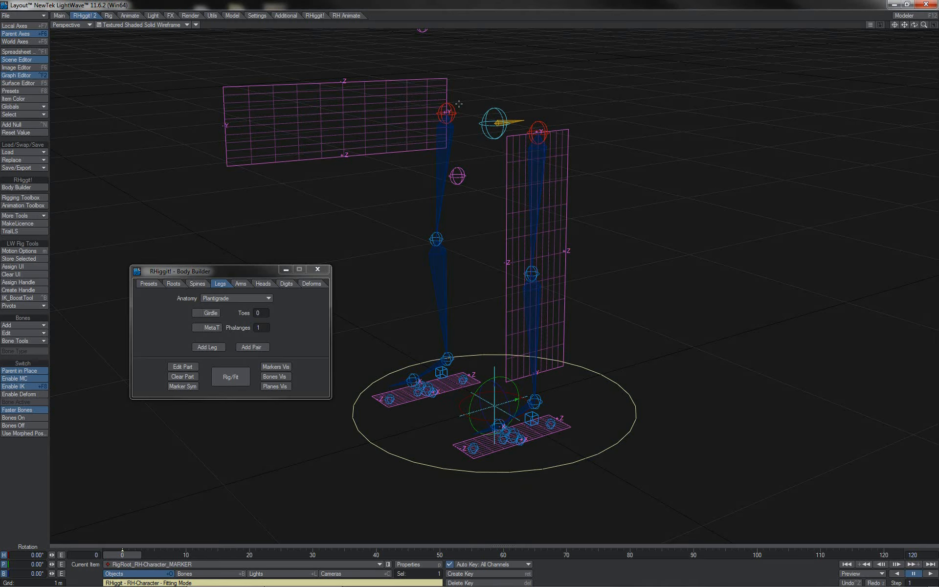
{"action": "left_click", "coordinate": [452, 106]}
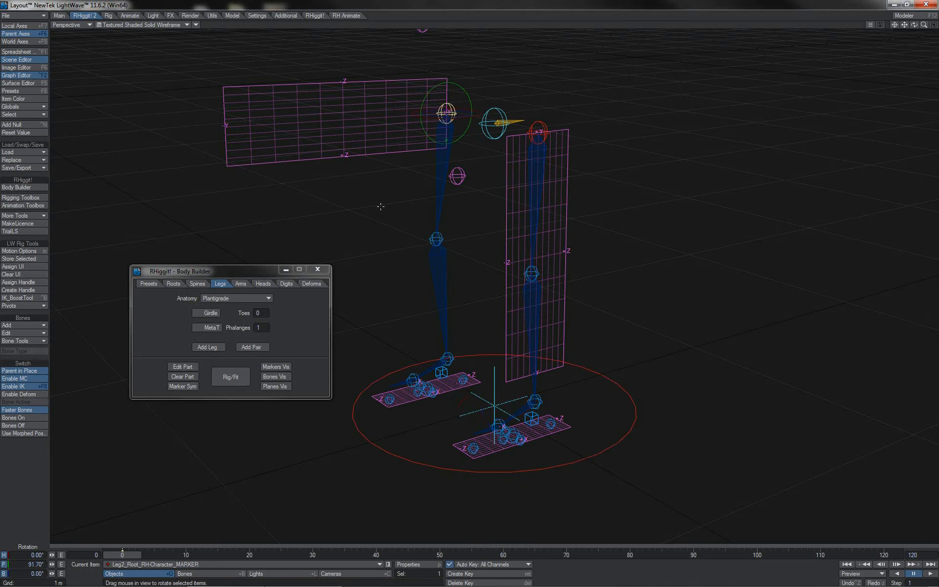